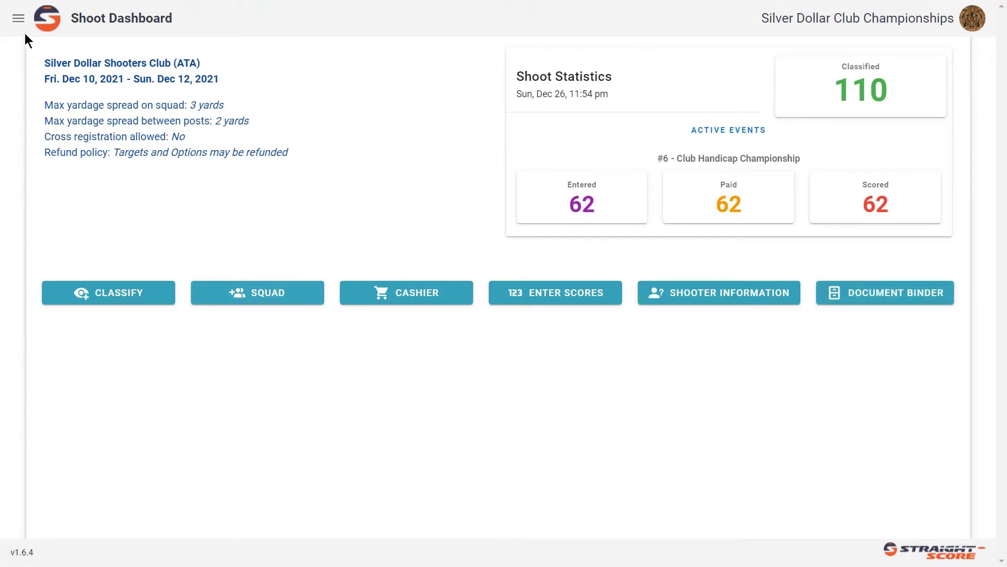
- Go to Document Binder under Utilities in the navigation drawer
left_click(18, 19)
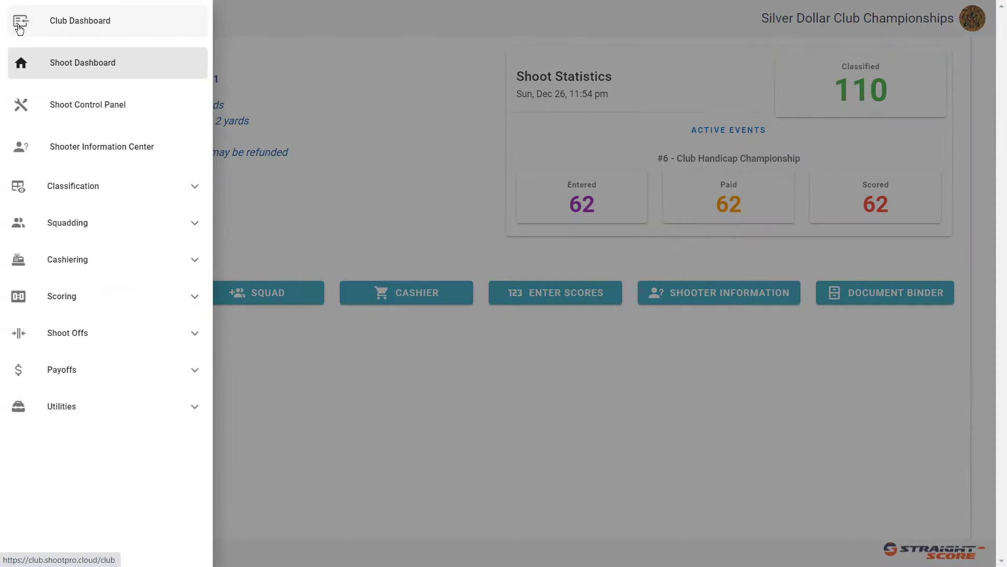
left_click(74, 407)
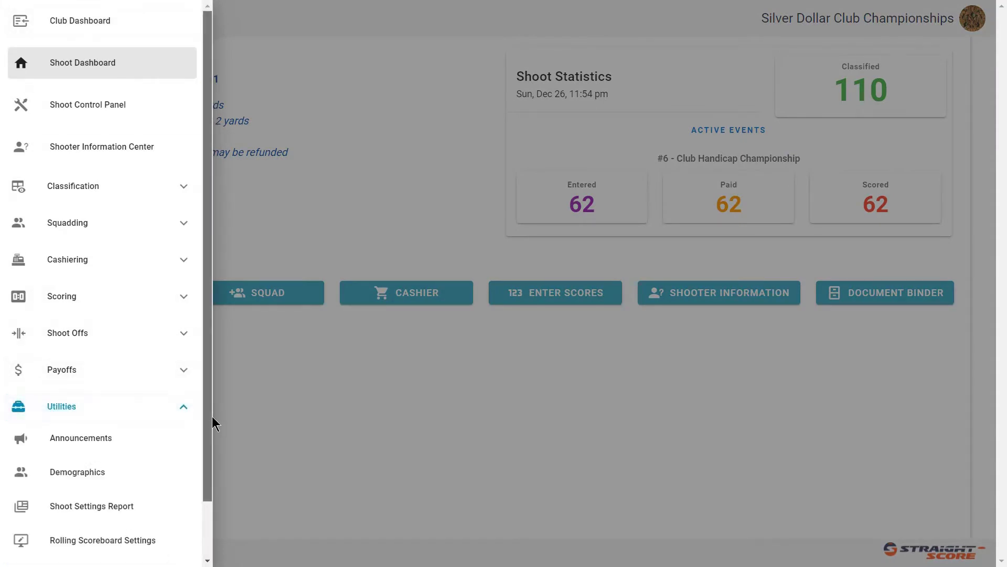
scroll(212, 417, "down", 2)
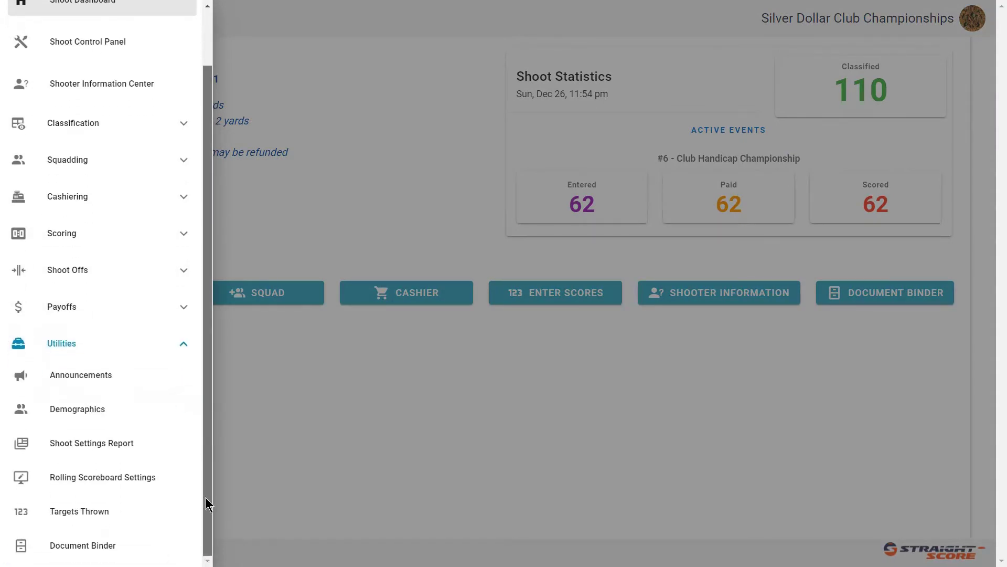
left_click(104, 546)
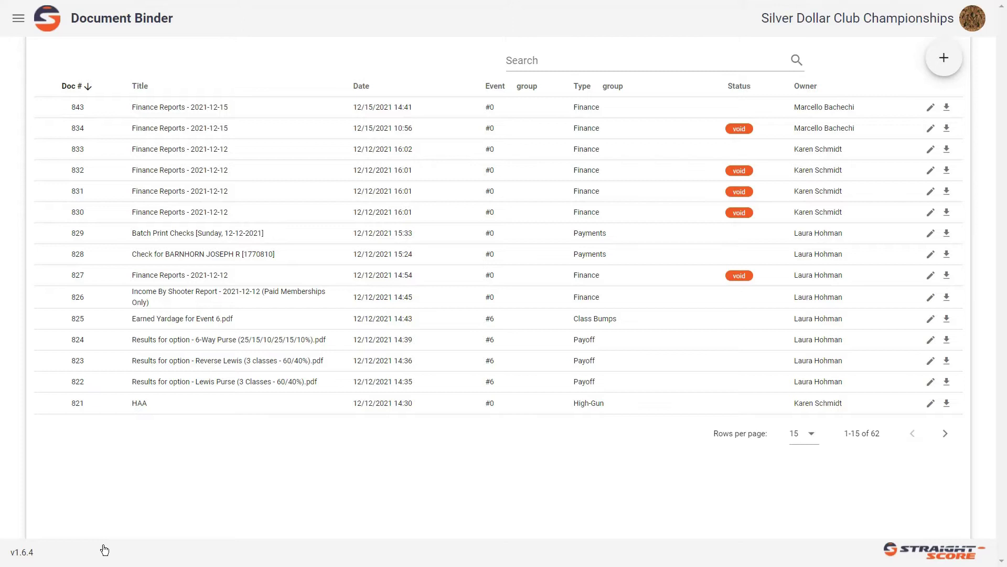
- Try sorting documents by Title, Date, Event and Type, ending with ascending Date order
left_click(147, 88)
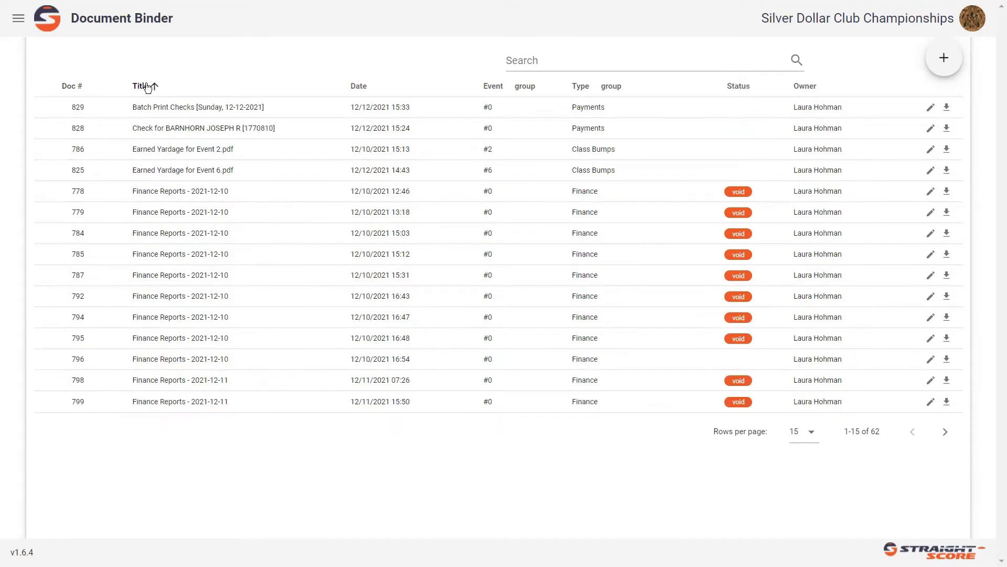
left_click(361, 87)
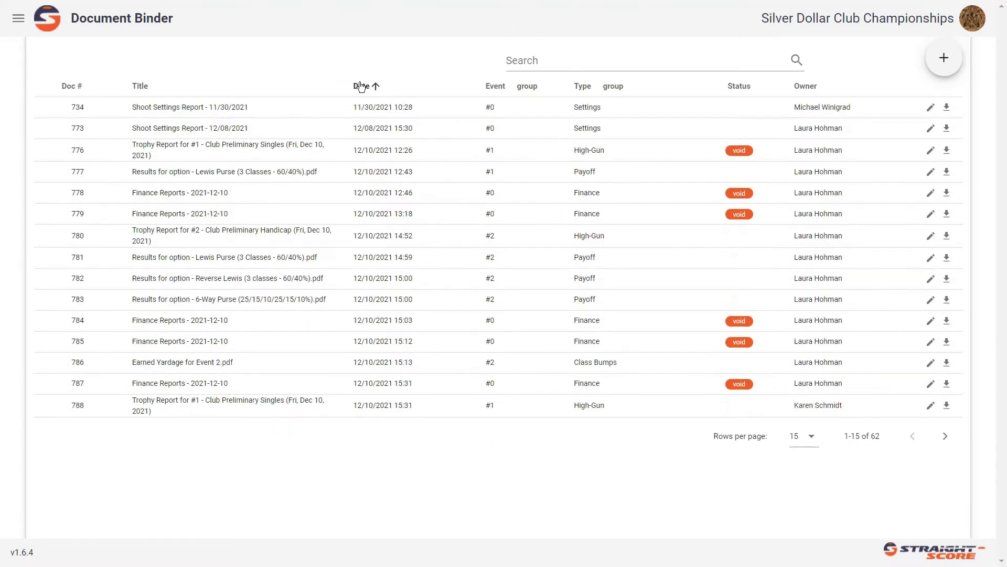
left_click(493, 92)
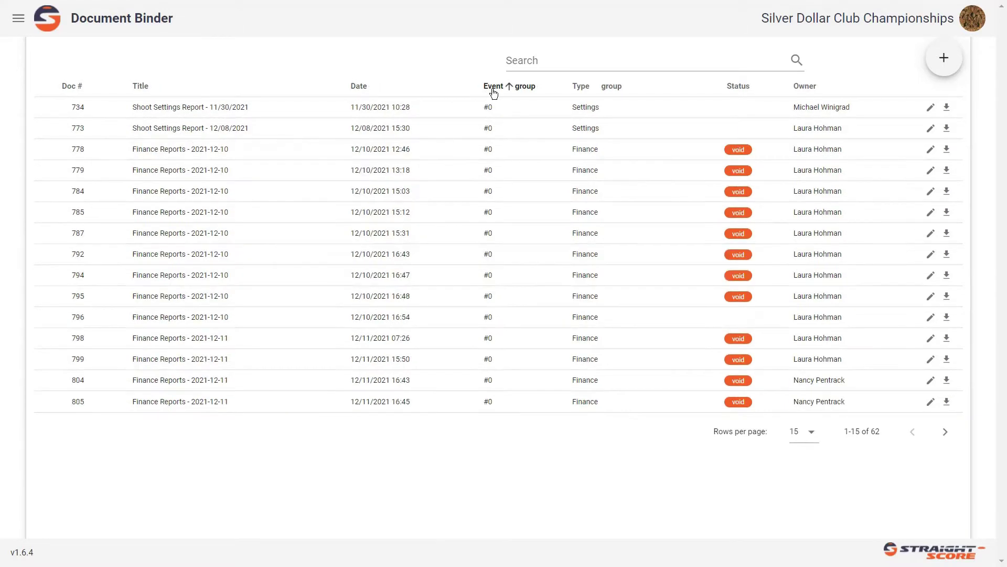
left_click(583, 91)
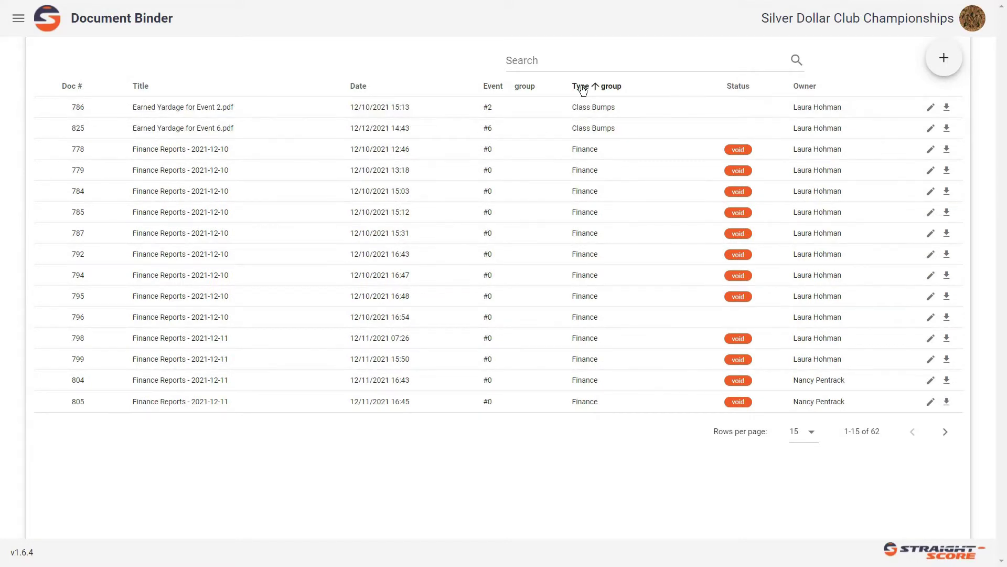
left_click(358, 88)
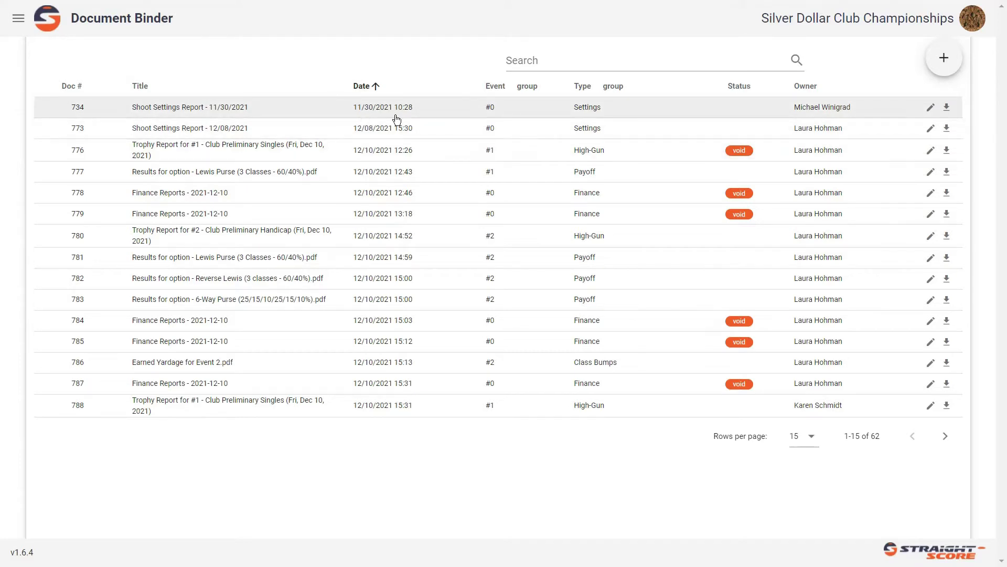
- Set document 734, the 11/30/2021 Shoot Settings Report, to type Other and status Void, and save
left_click(930, 114)
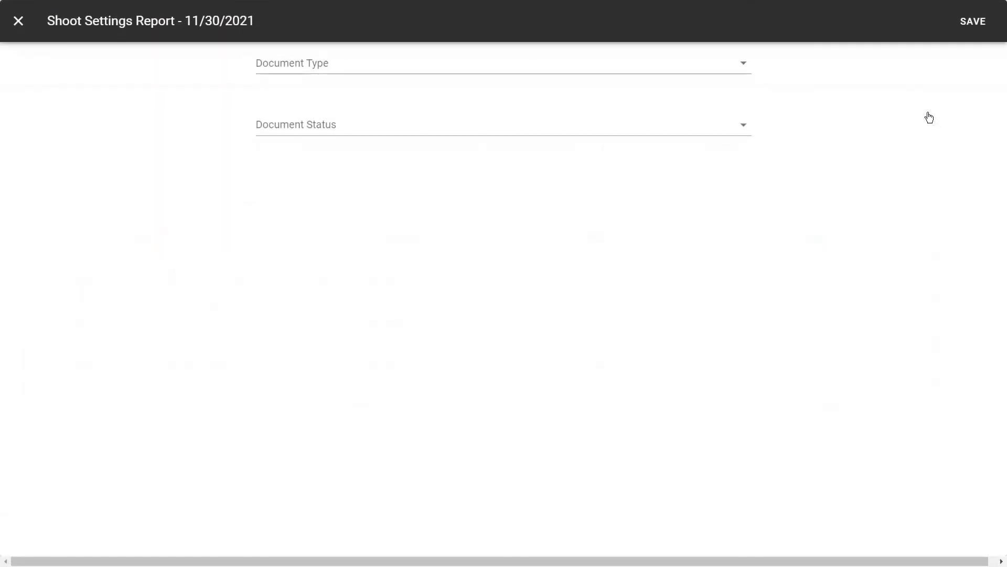
left_click(743, 67)
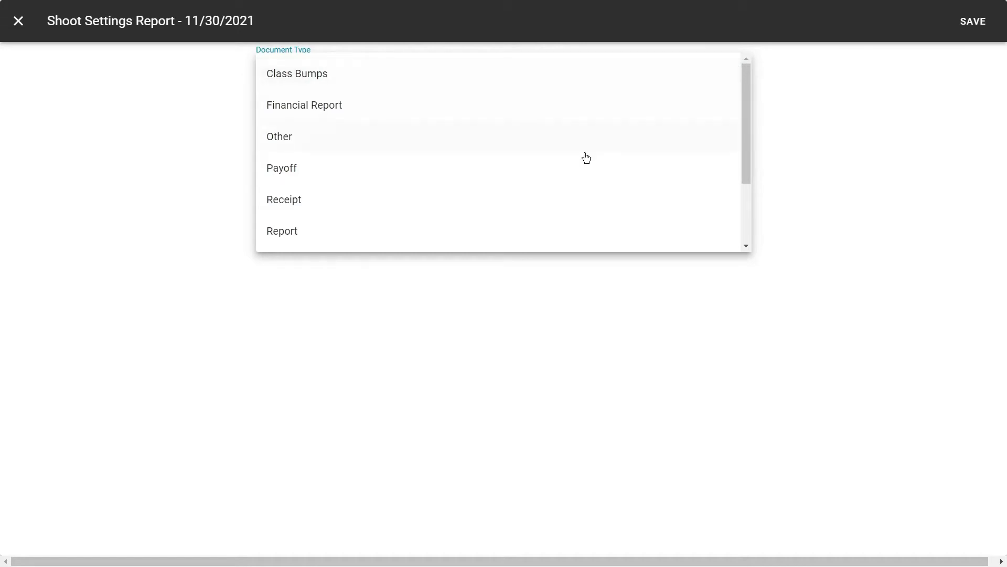
left_click(418, 144)
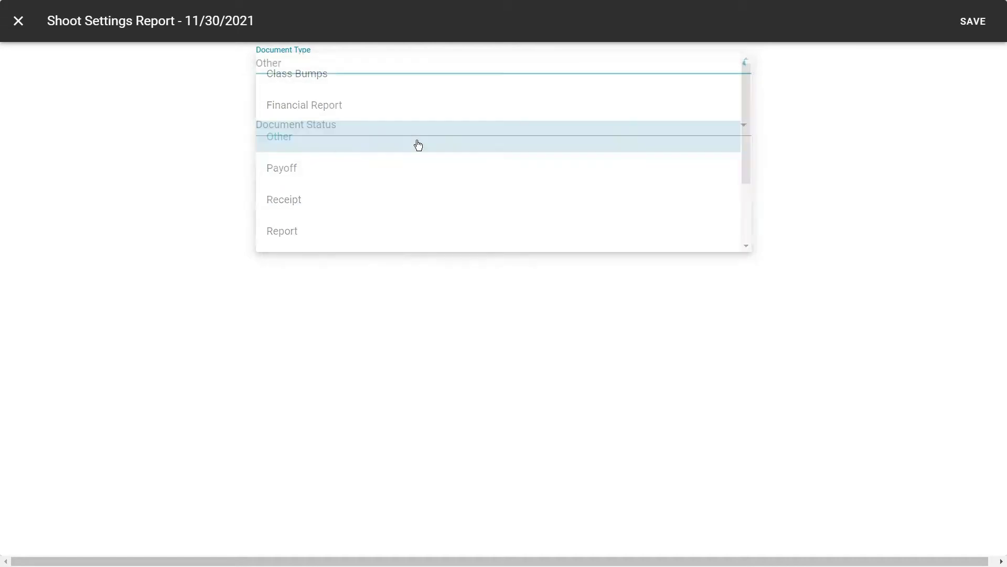
left_click(749, 130)
left_click(634, 177)
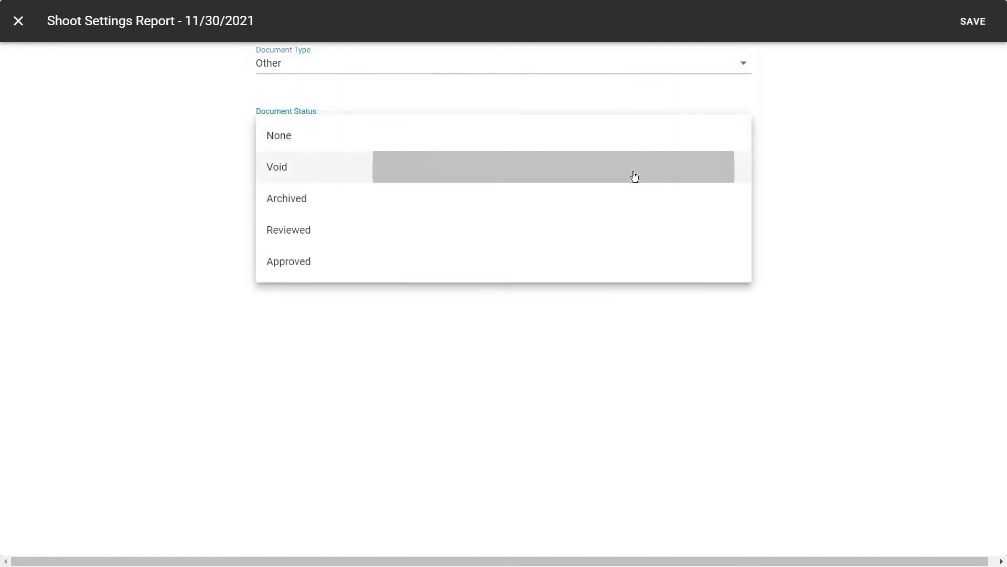
left_click(983, 26)
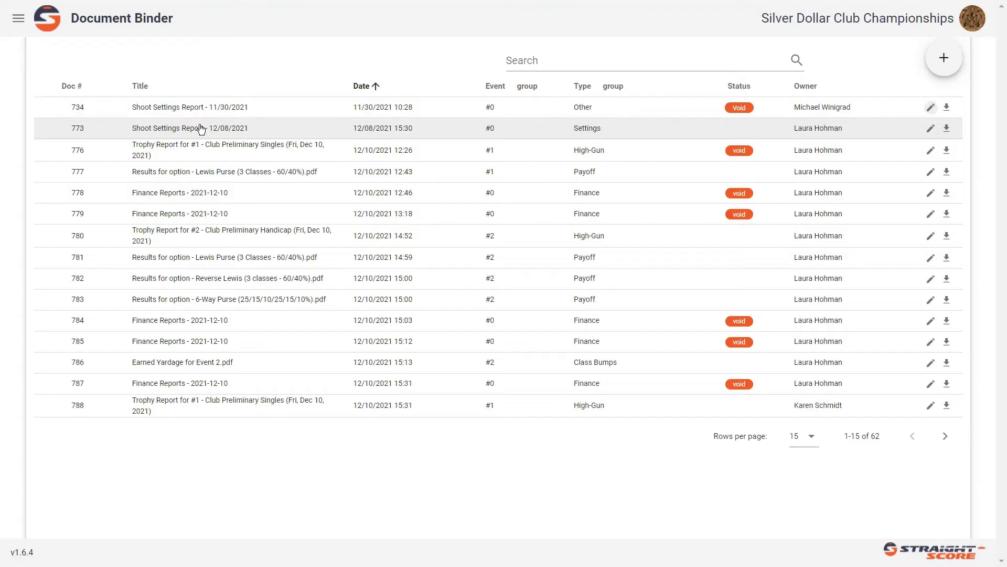
left_click(201, 129)
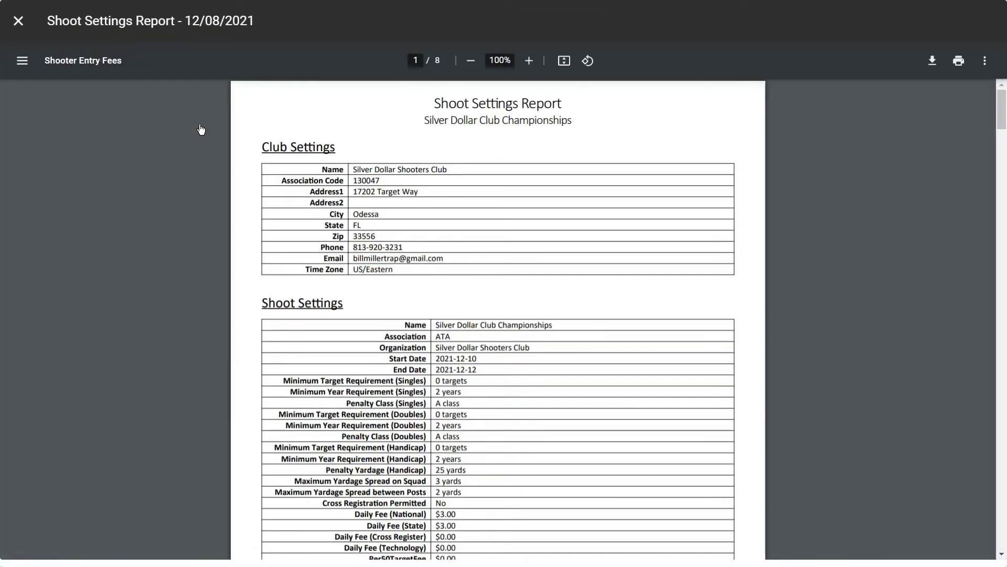
scroll(201, 129, "down", 7)
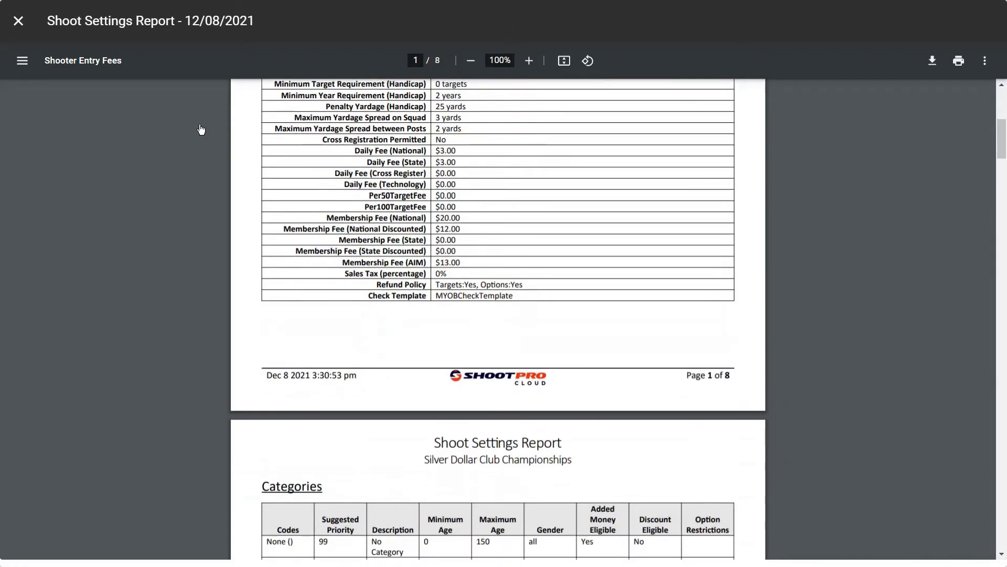
scroll(201, 129, "down", 7)
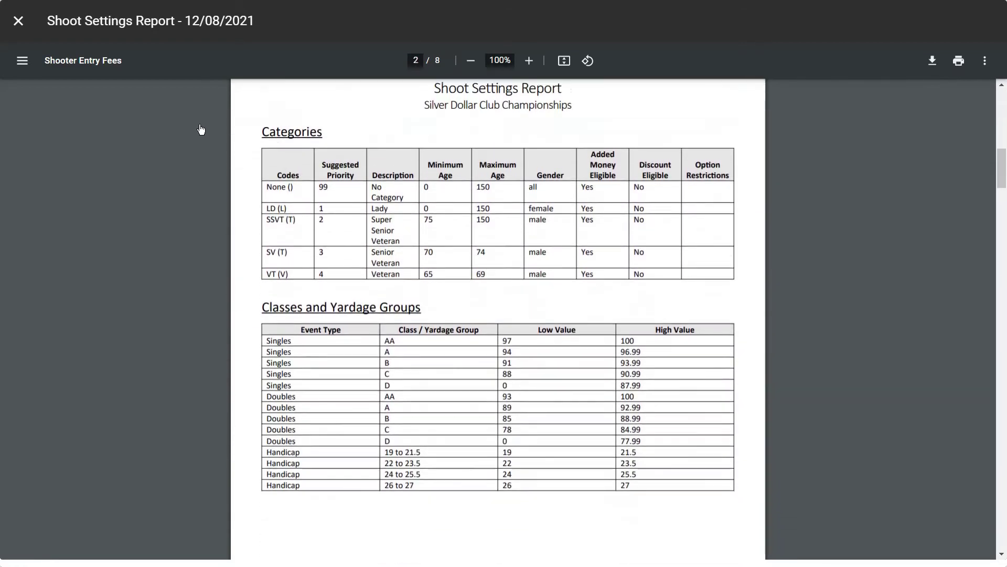
scroll(201, 129, "down", 6)
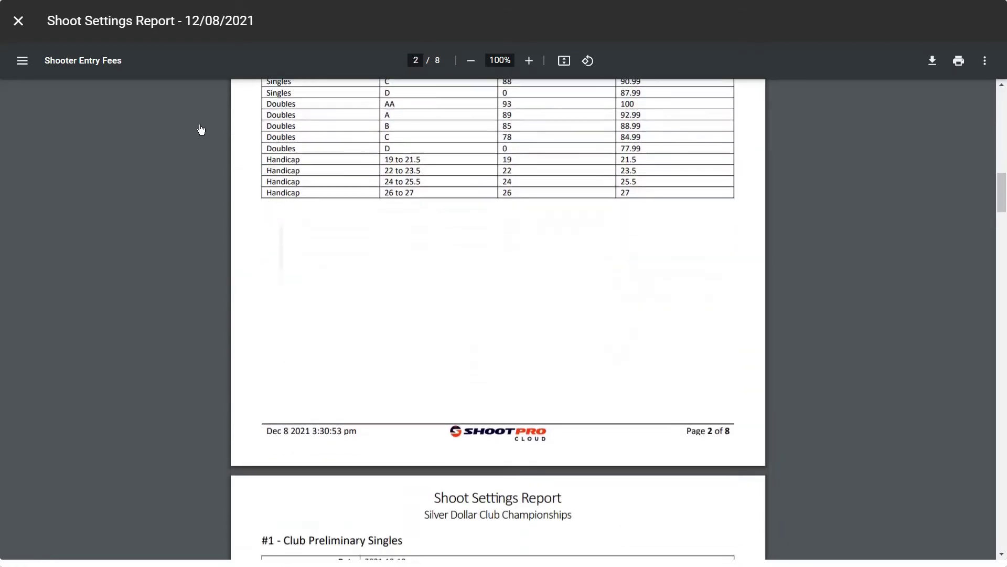
scroll(201, 129, "down", 6)
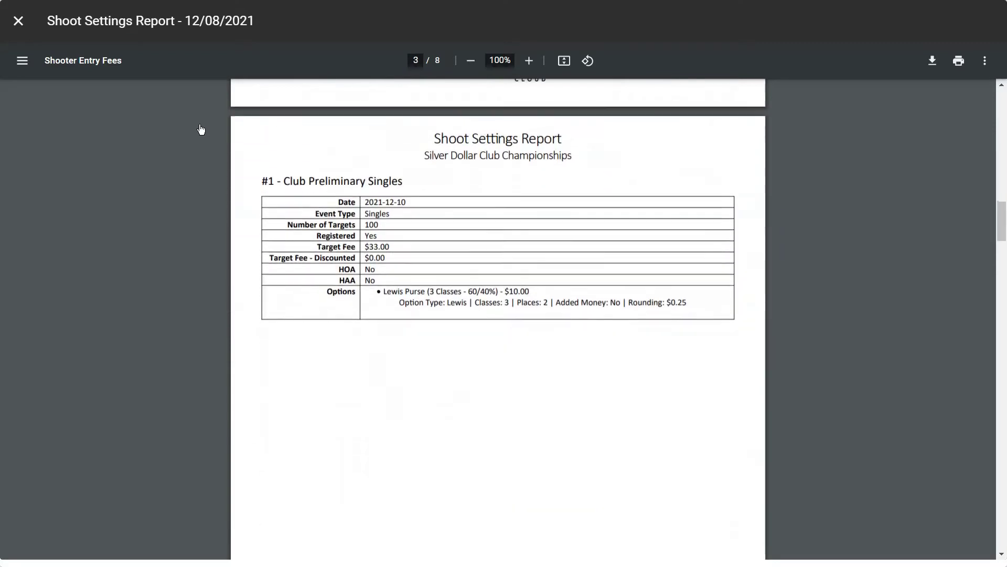
scroll(201, 129, "down", 6)
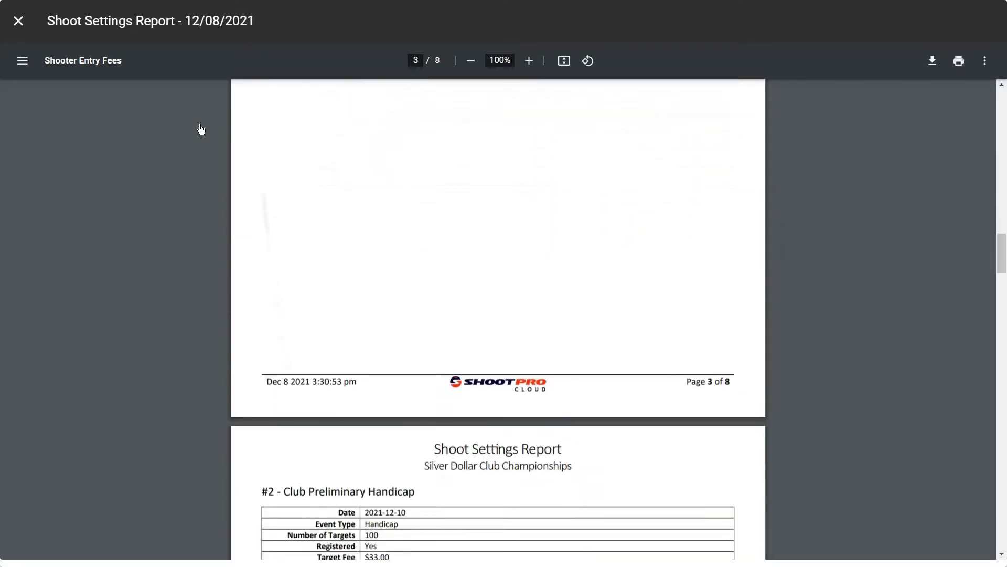
scroll(201, 129, "down", 5)
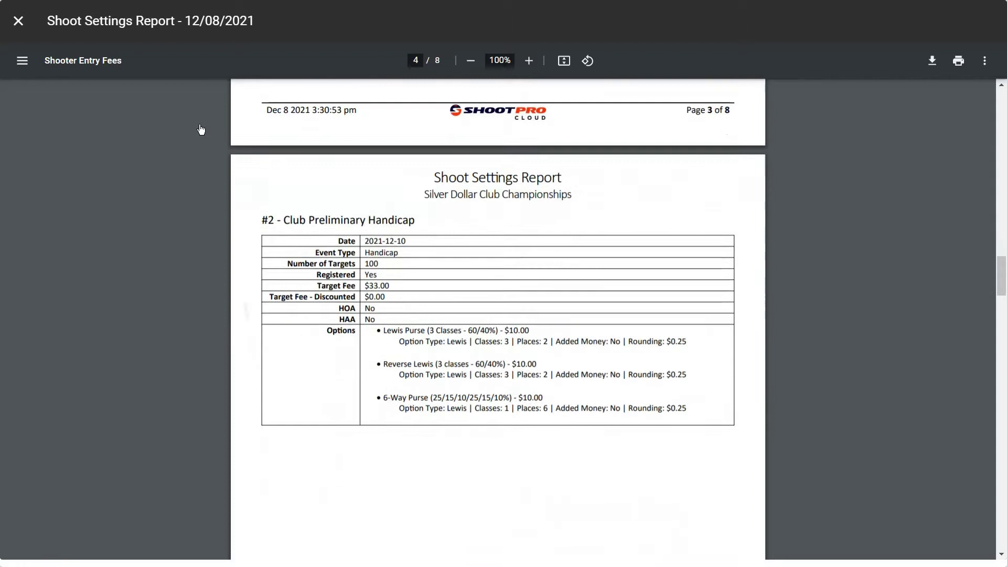
scroll(201, 129, "down", 6)
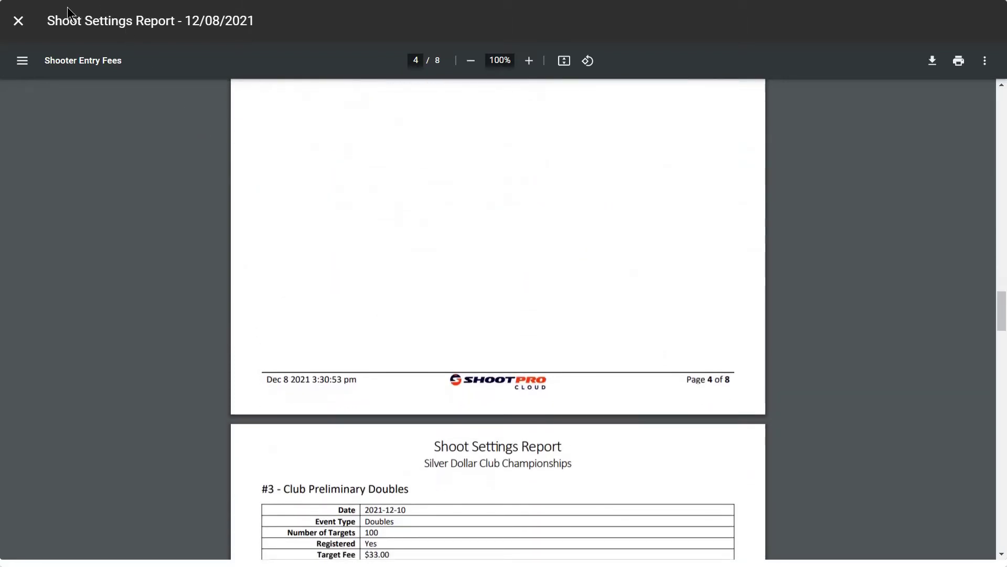
- Close the PDF report and sort the documents by date, newest first
left_click(18, 21)
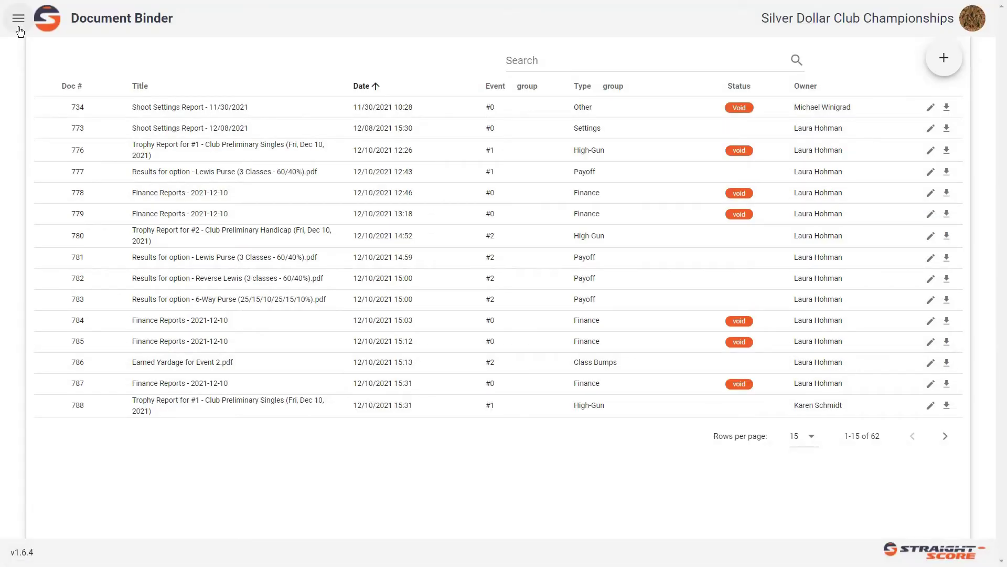
left_click(367, 86)
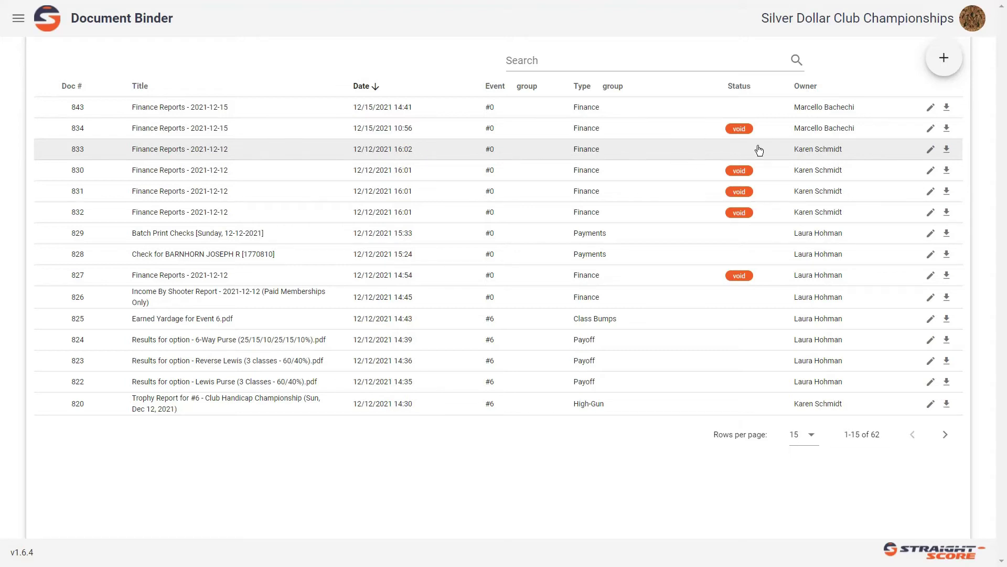
- Set document 833 to type Financial Report and status Approved, and save
left_click(929, 150)
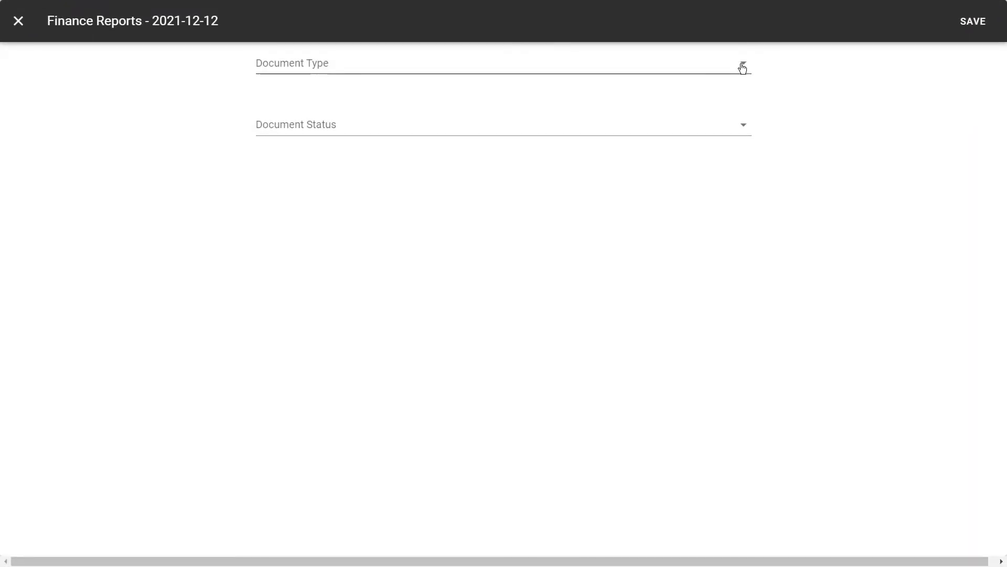
left_click(743, 65)
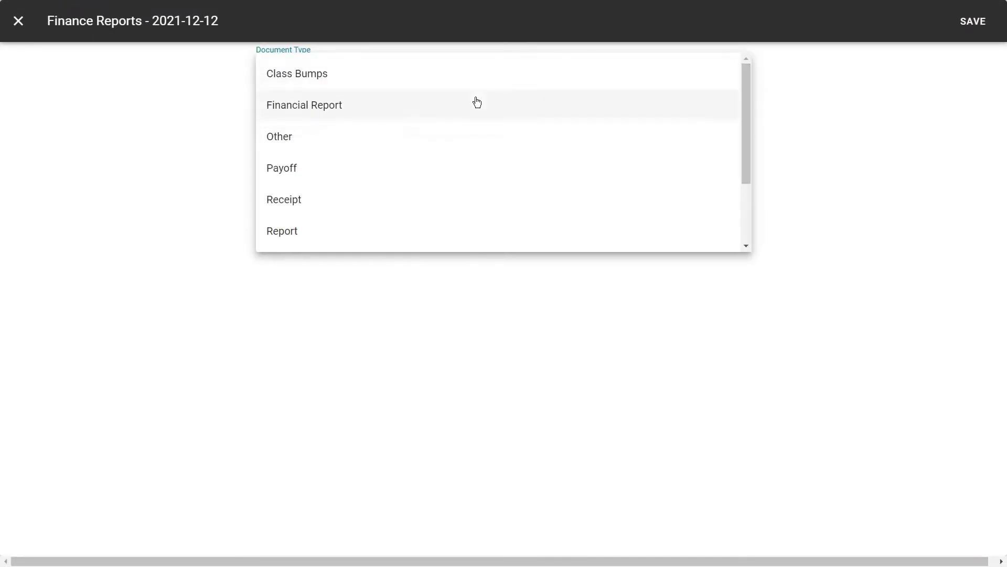
left_click(421, 108)
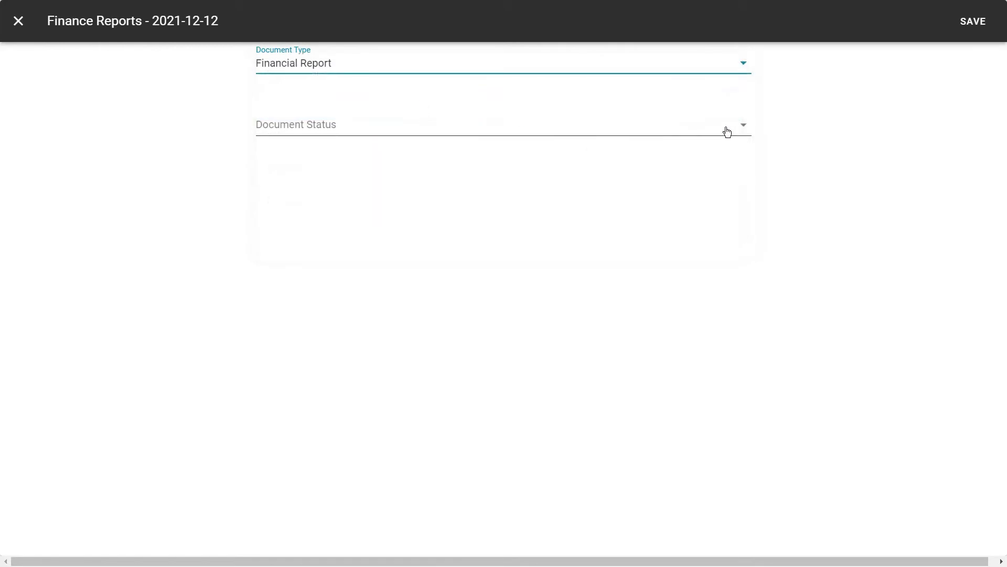
left_click(744, 126)
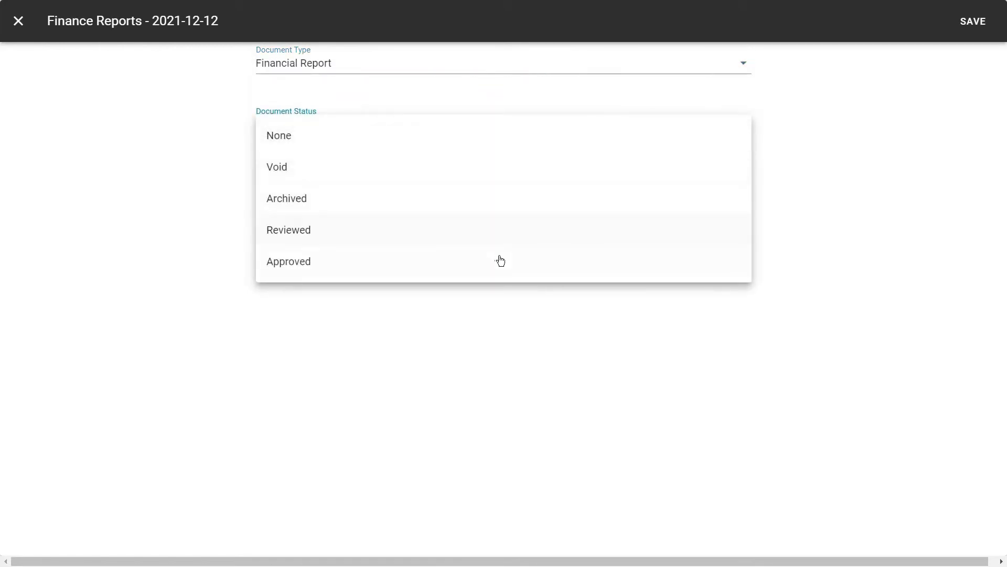
left_click(453, 276)
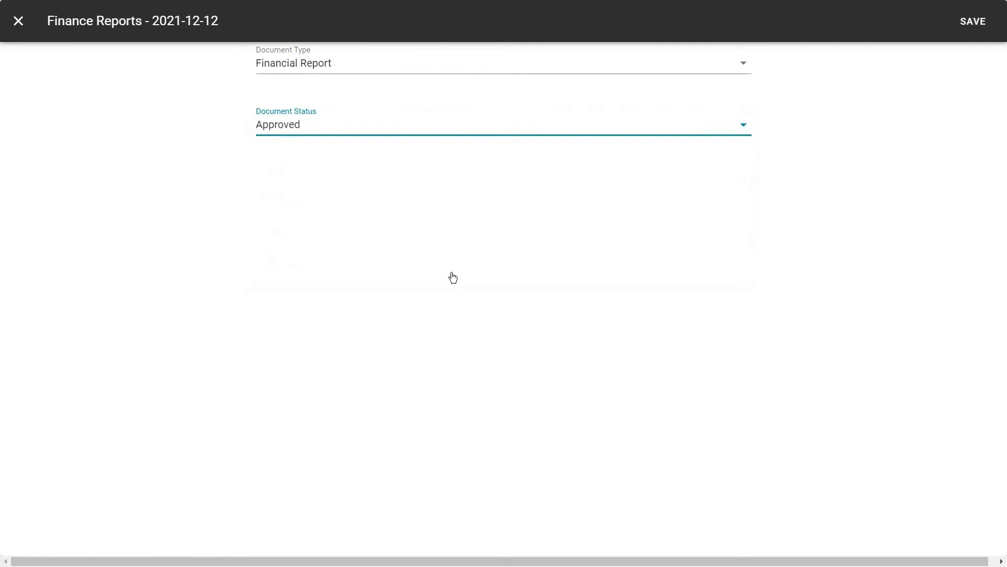
left_click(968, 29)
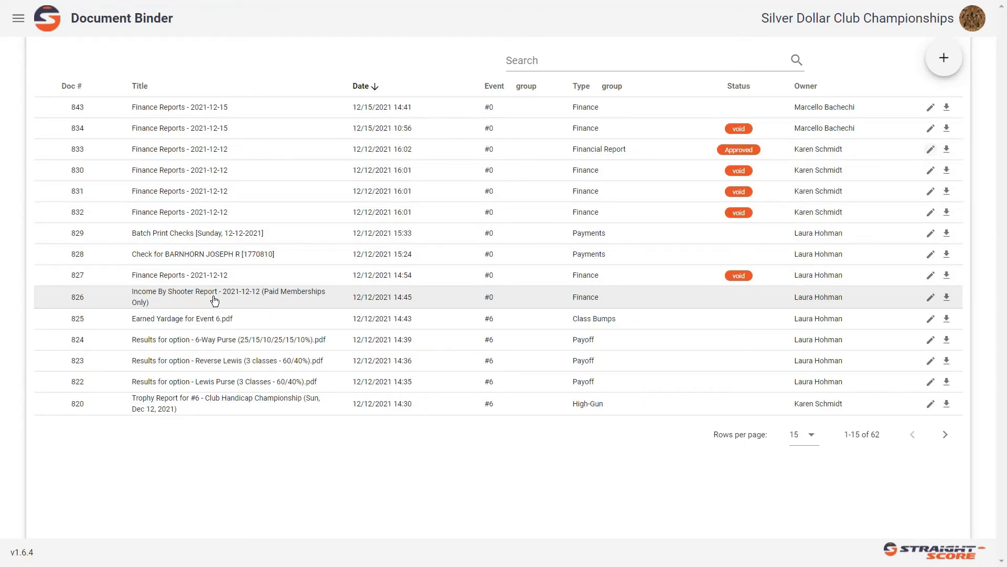
left_click(214, 300)
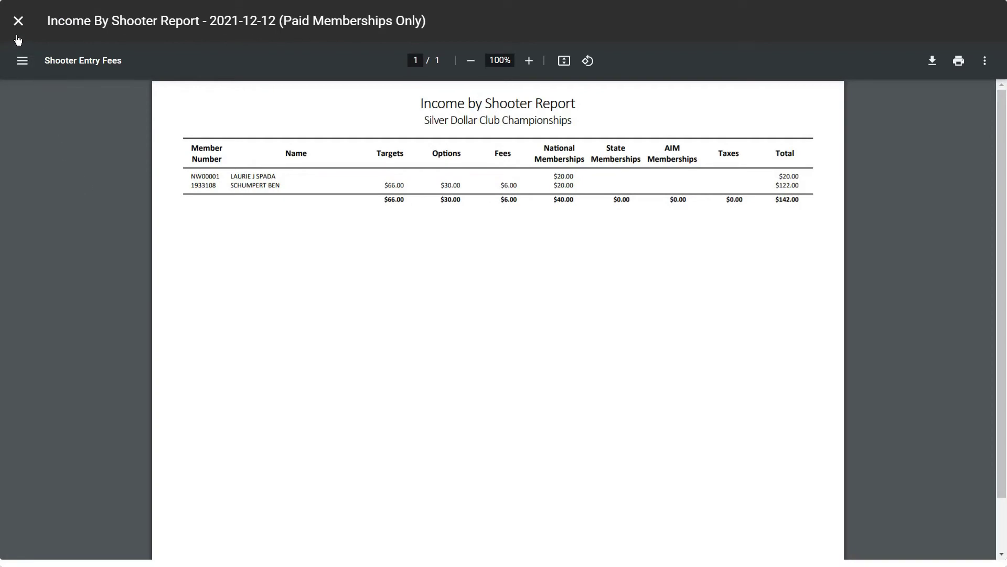
left_click(18, 21)
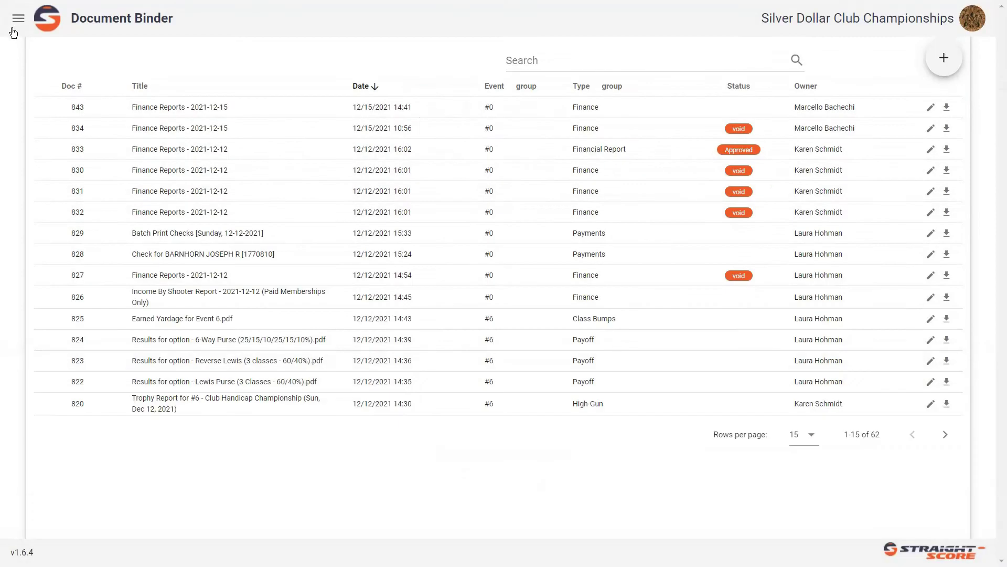
left_click(214, 367)
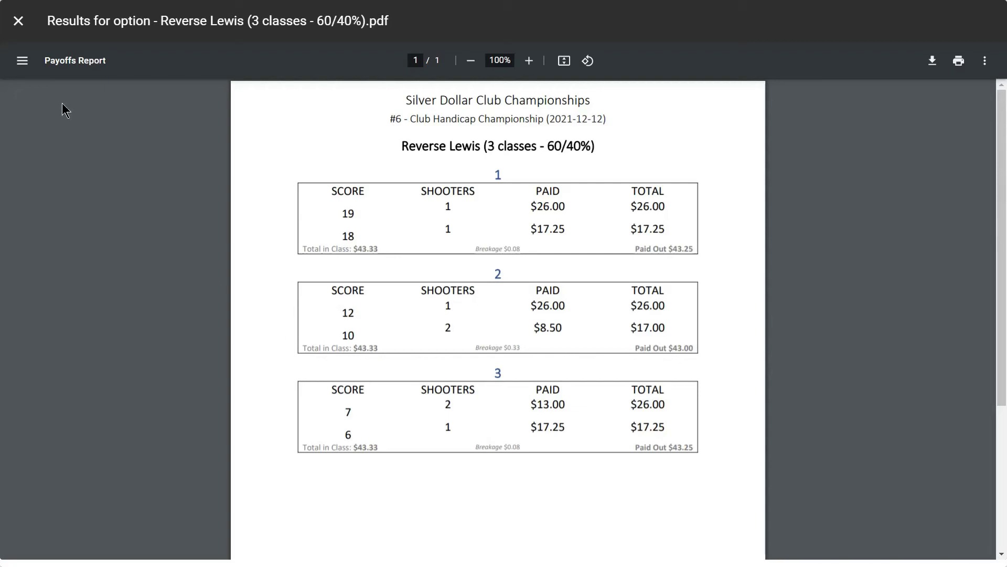
left_click(19, 26)
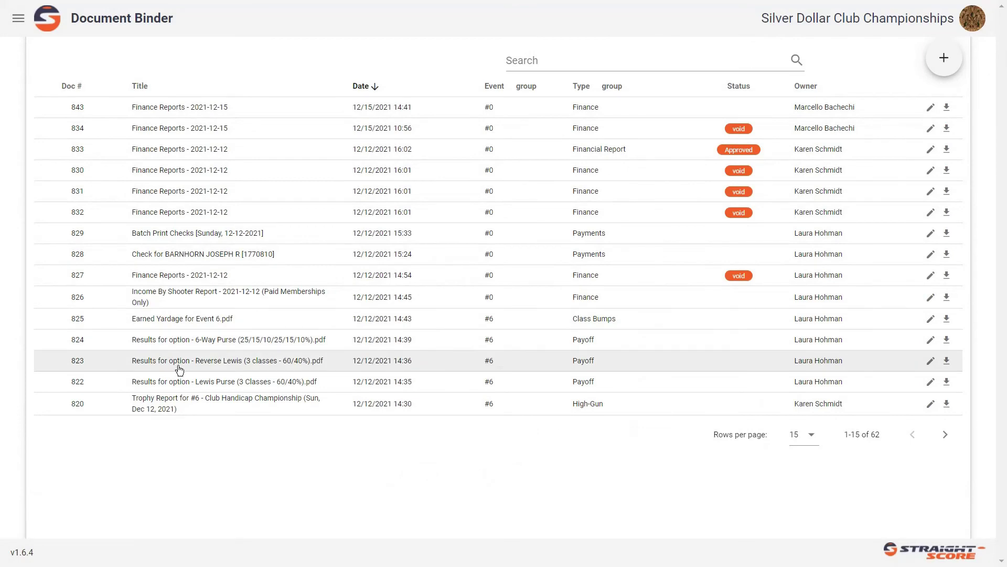
left_click(218, 382)
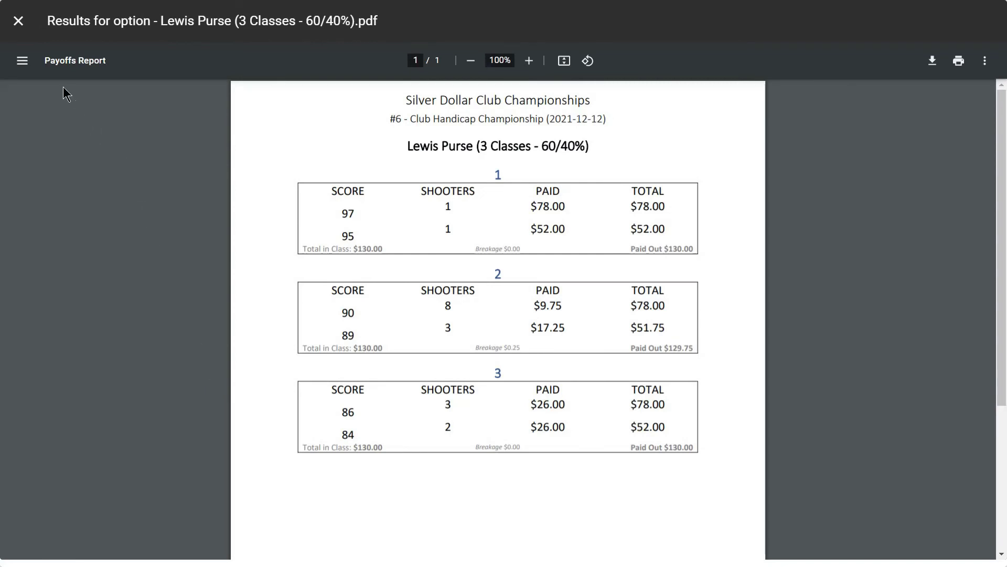
left_click(27, 22)
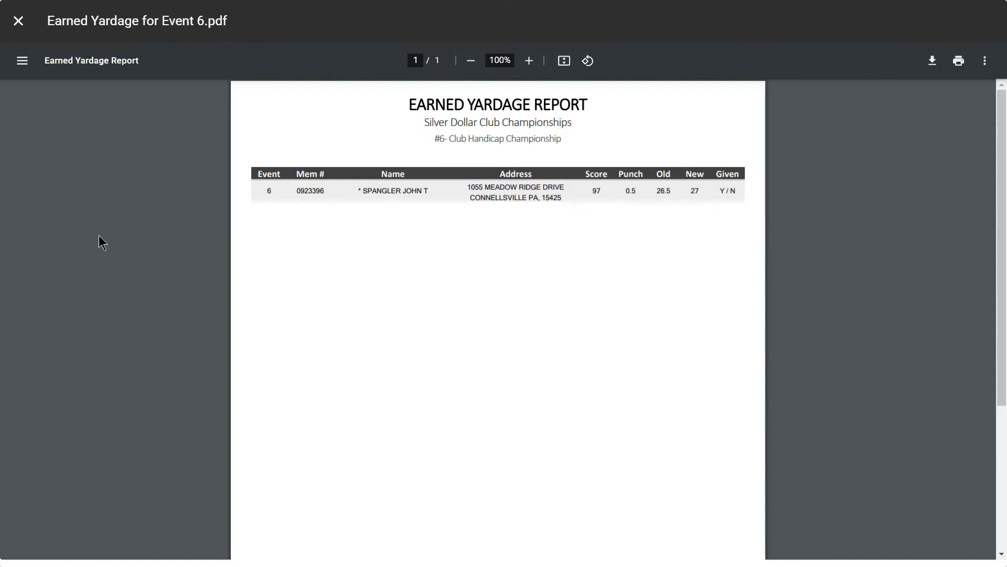
left_click(24, 26)
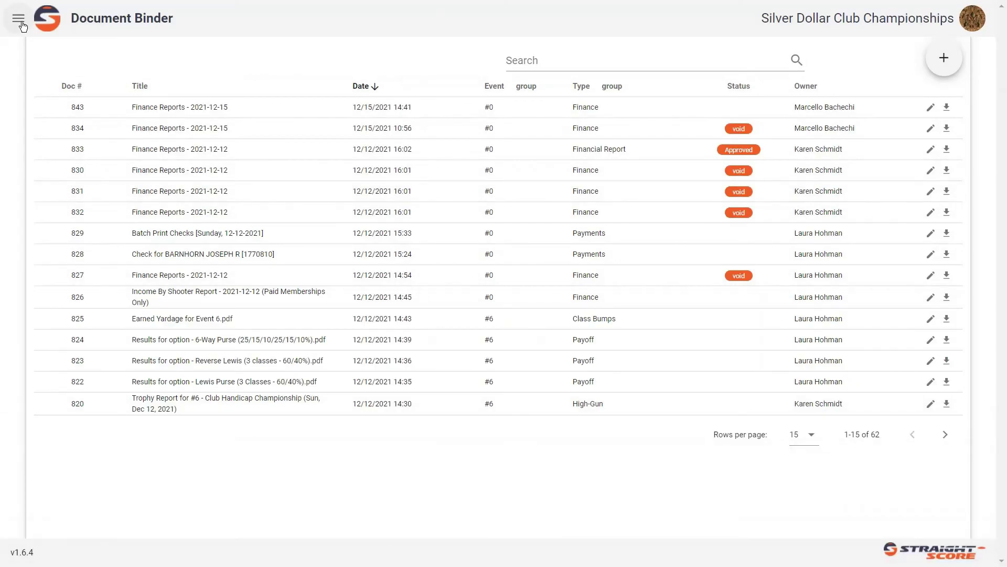